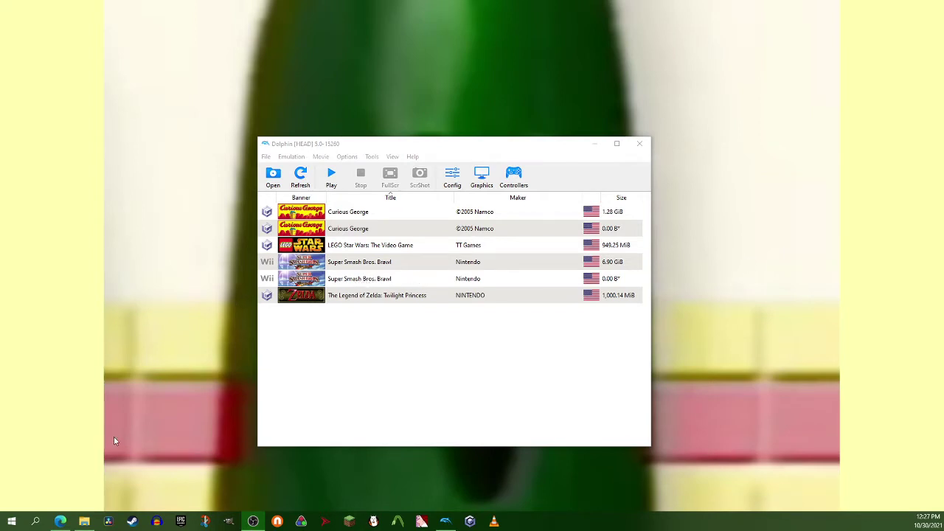
# Step: Open Brawl Vault's Characters page and list the Yoshi mods
pyautogui.click(64, 522)
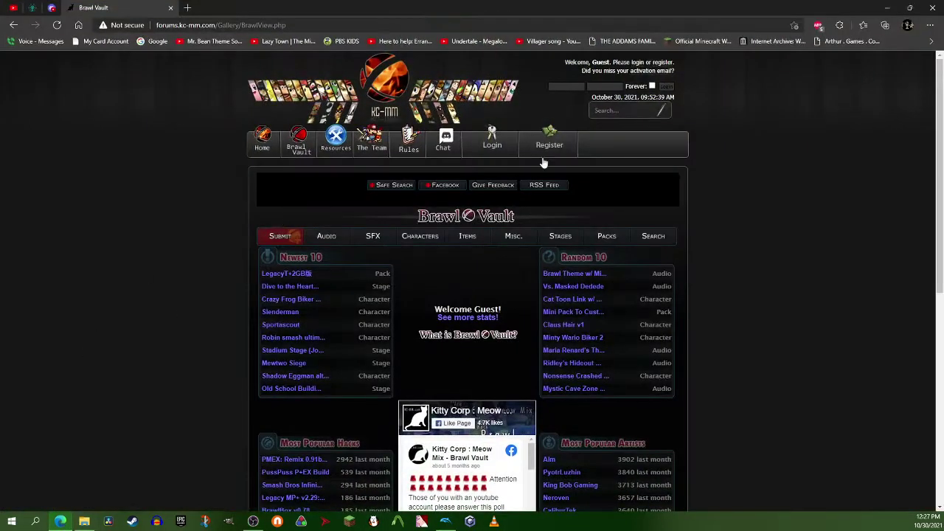
pyautogui.click(433, 241)
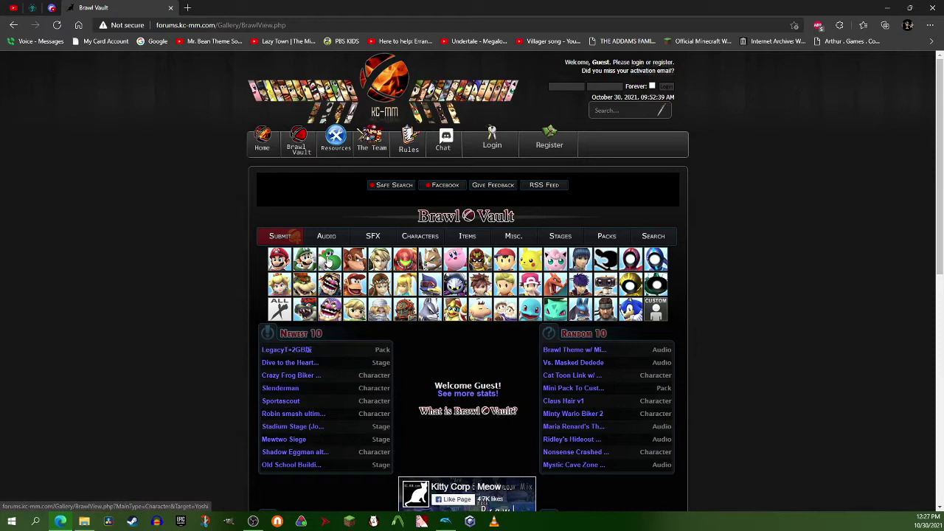
pyautogui.click(330, 255)
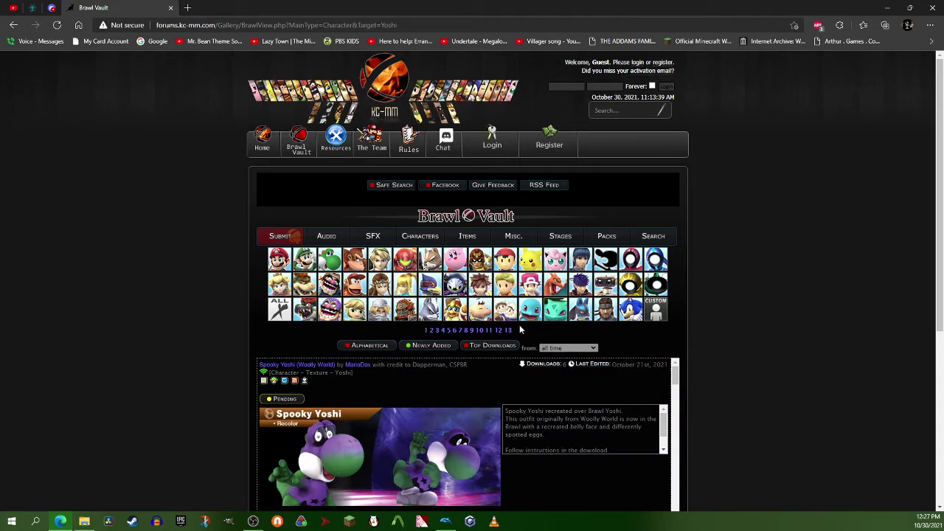
# Step: Scroll the Yoshi mod listing down to Birdo Over Yoshi (Edited Rig)
pyautogui.scroll(-4, 520, 330)
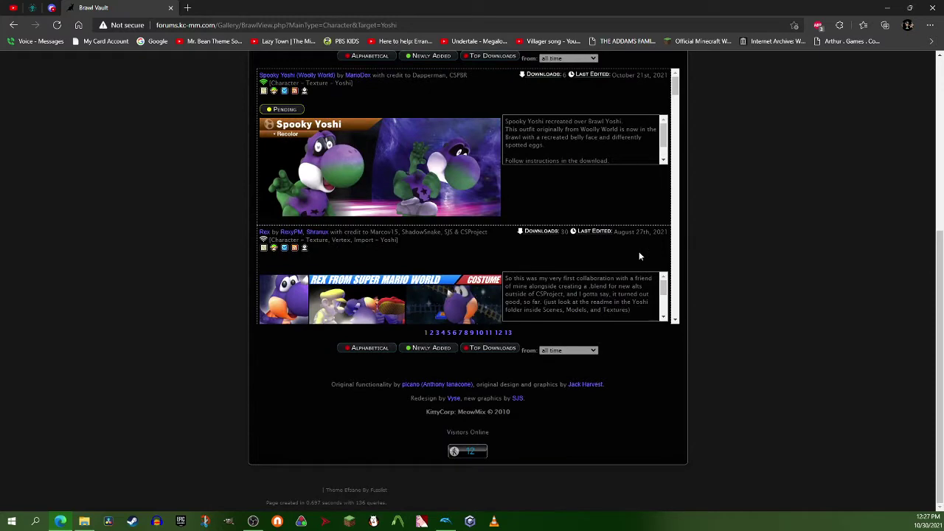
pyautogui.scroll(-2, 558, 253)
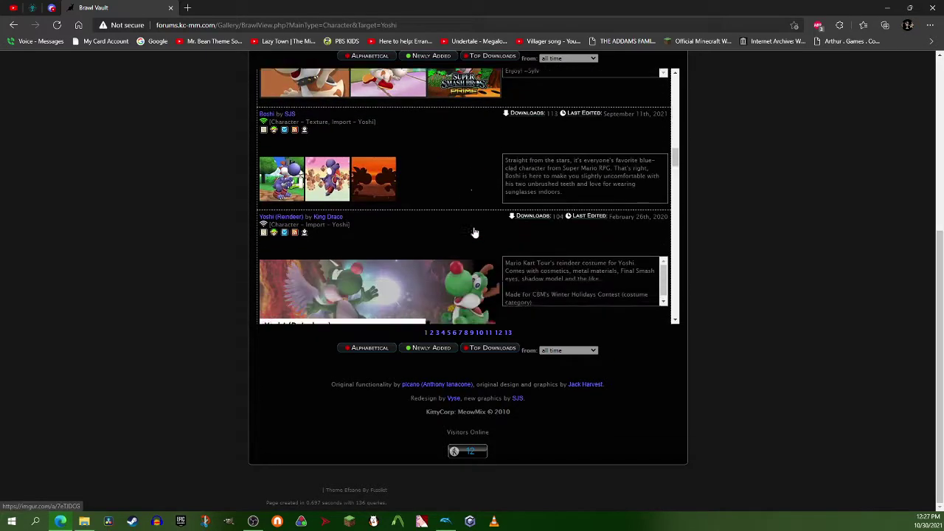
pyautogui.scroll(-2, 474, 231)
pyautogui.scroll(-2, 474, 231)
pyautogui.scroll(-2, 475, 230)
pyautogui.scroll(-2, 474, 230)
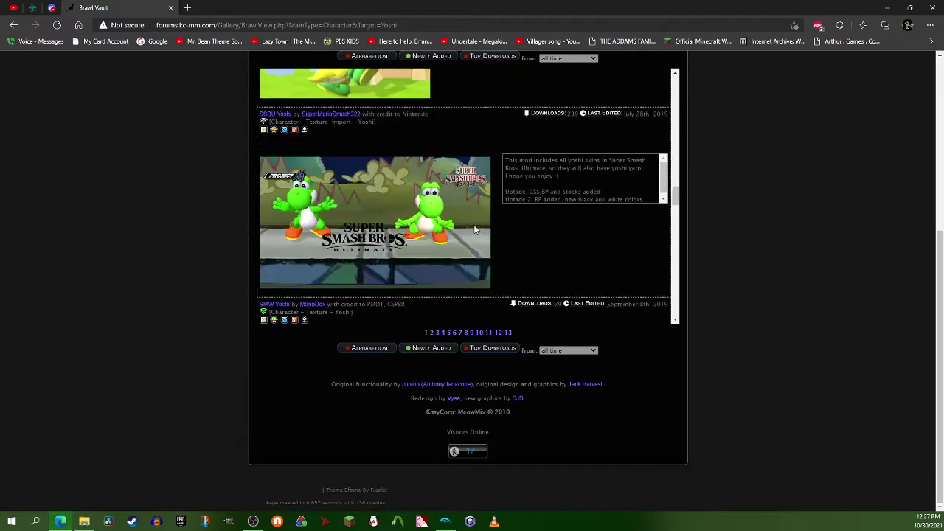
pyautogui.scroll(-2, 473, 228)
pyautogui.scroll(-2, 472, 226)
pyautogui.scroll(-2, 469, 225)
pyautogui.scroll(-1, 470, 225)
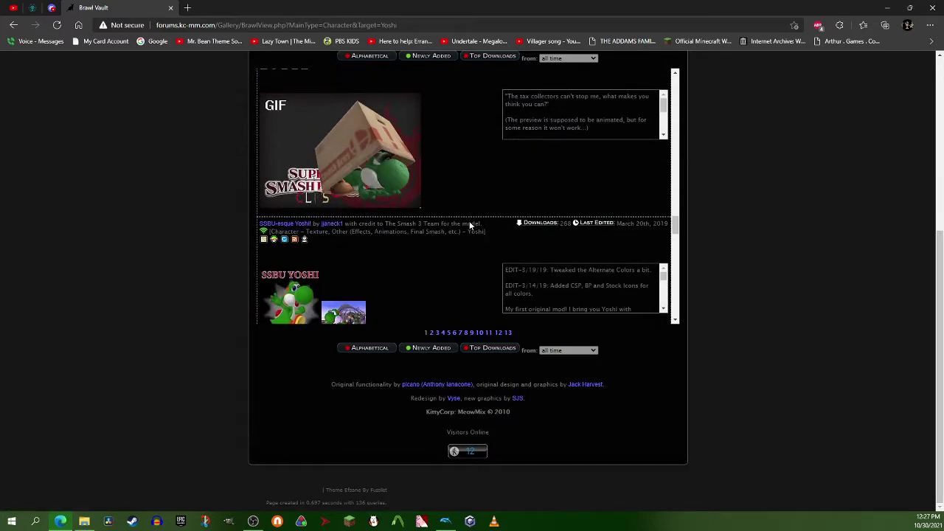
pyautogui.scroll(-1, 469, 226)
pyautogui.scroll(-1, 469, 226)
pyautogui.scroll(-1, 468, 226)
pyautogui.scroll(-1, 468, 225)
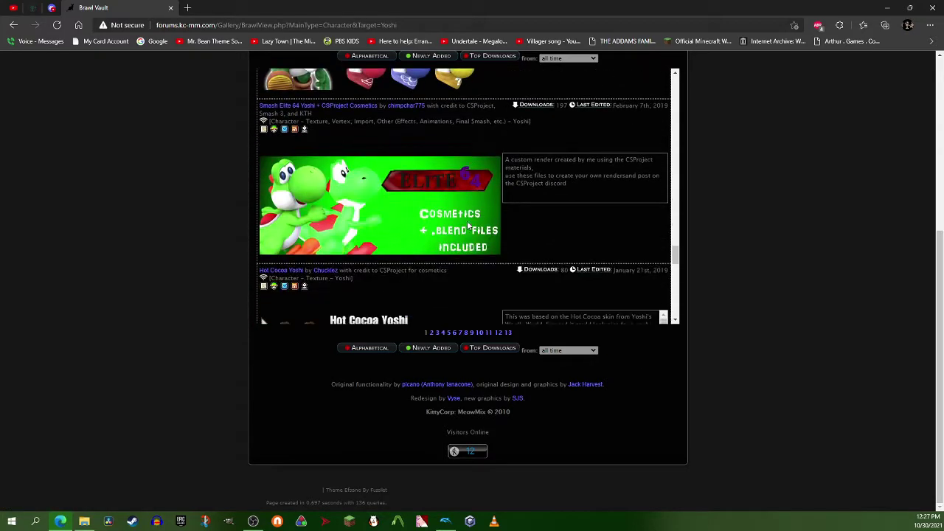
pyautogui.scroll(-1, 468, 226)
pyautogui.scroll(-1, 466, 227)
pyautogui.scroll(-1, 465, 227)
pyautogui.scroll(-1, 464, 226)
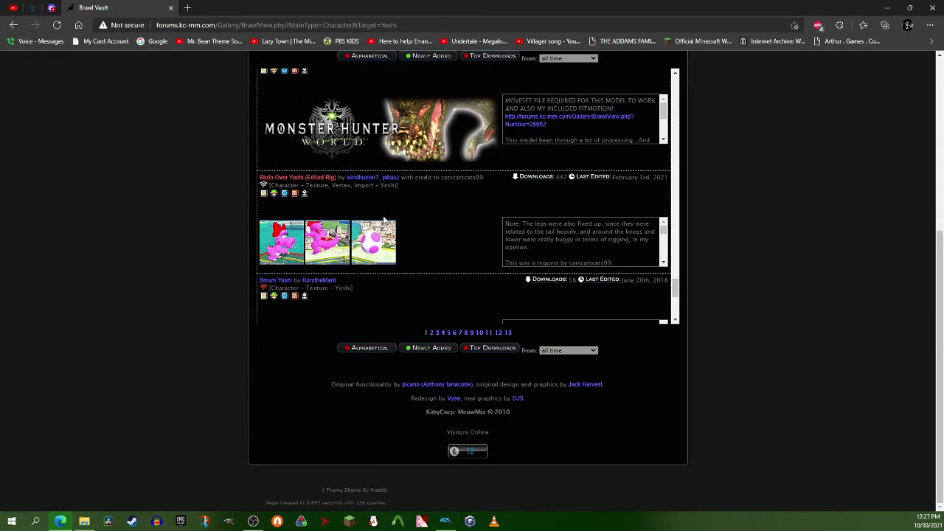
# Step: Download Birdo Over Yoshi - Windhunters Edits.zip (517.3KB) from MediaFire, then close that page
pyautogui.click(306, 184)
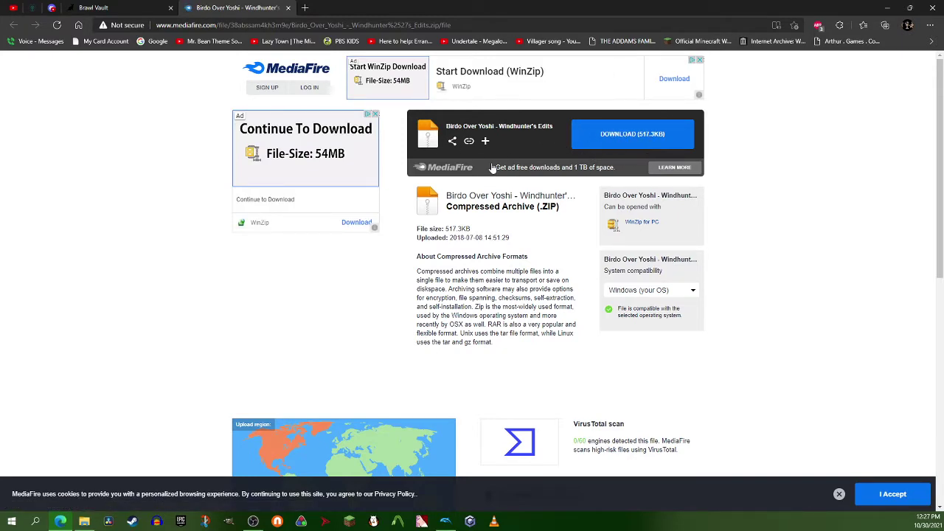
pyautogui.click(612, 136)
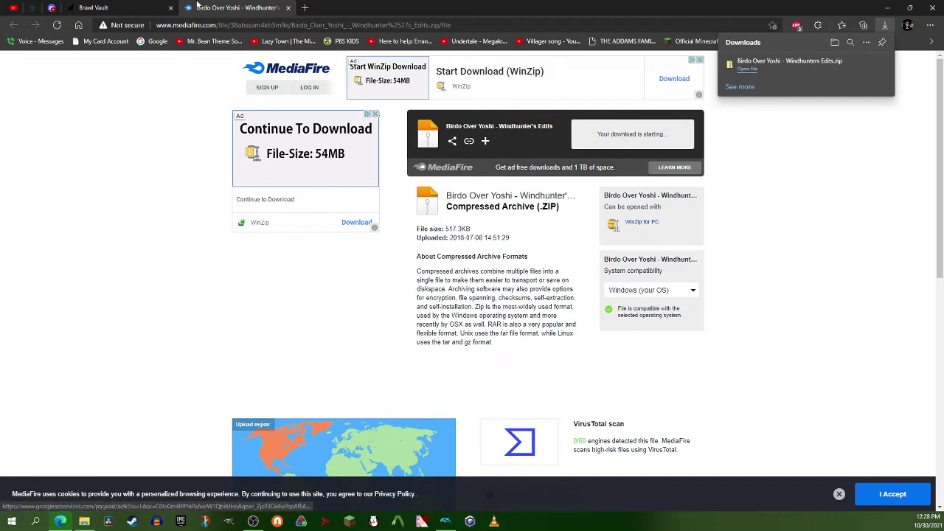
pyautogui.click(288, 8)
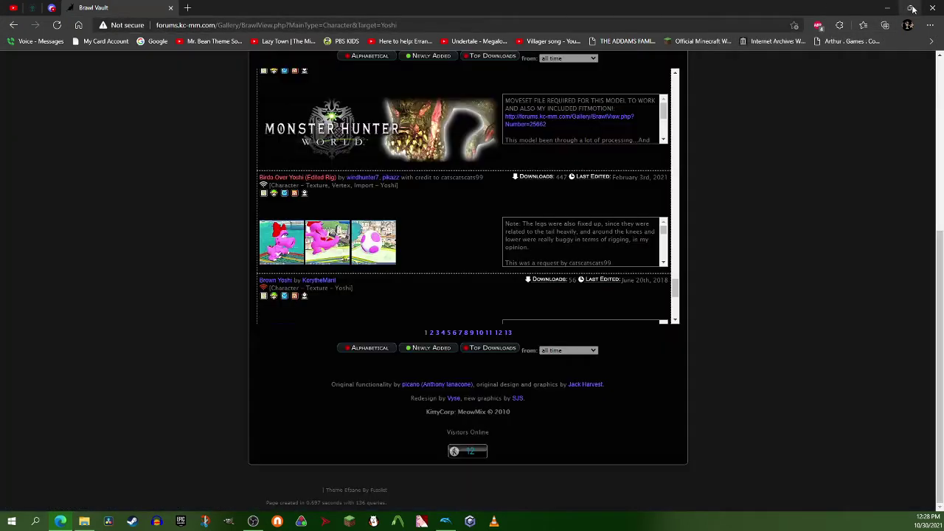
# Step: Open the Birdo zip, select FitYoshi00.pac and .pcs, then go to dolphin > ssbb
pyautogui.click(886, 11)
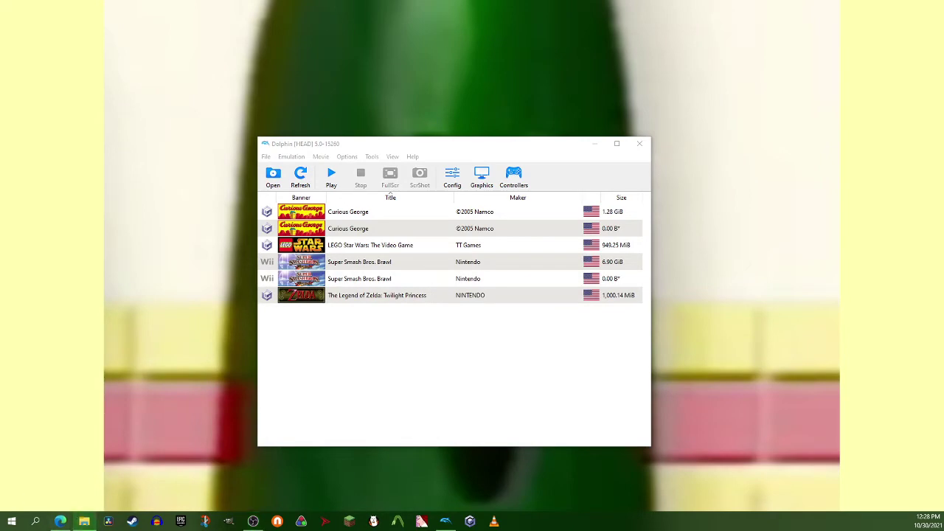
pyautogui.moveTo(54, 127); pyautogui.dragTo(248, 130)
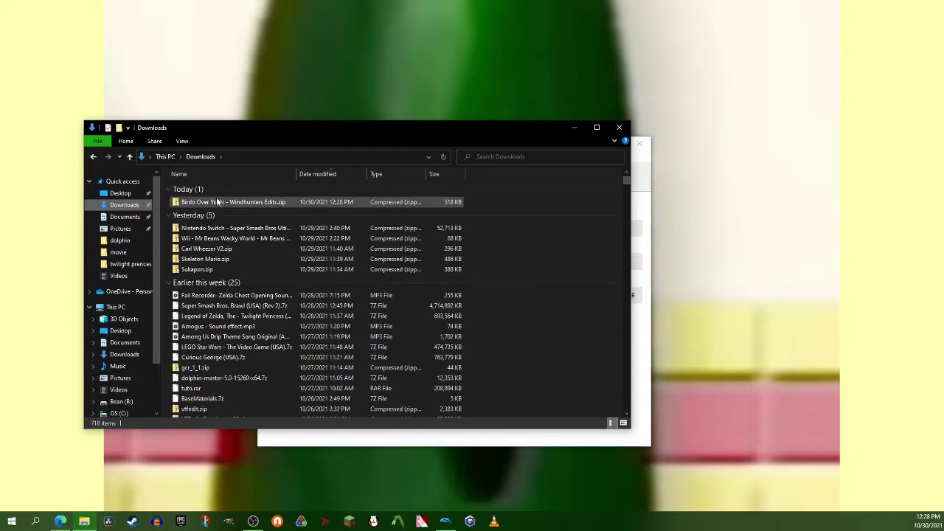
pyautogui.doubleClick(218, 203)
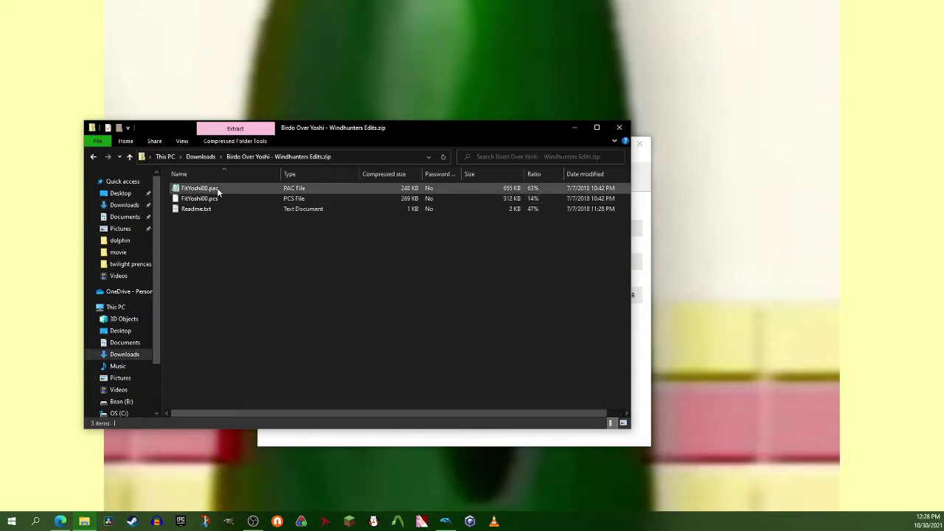
pyautogui.click(217, 199)
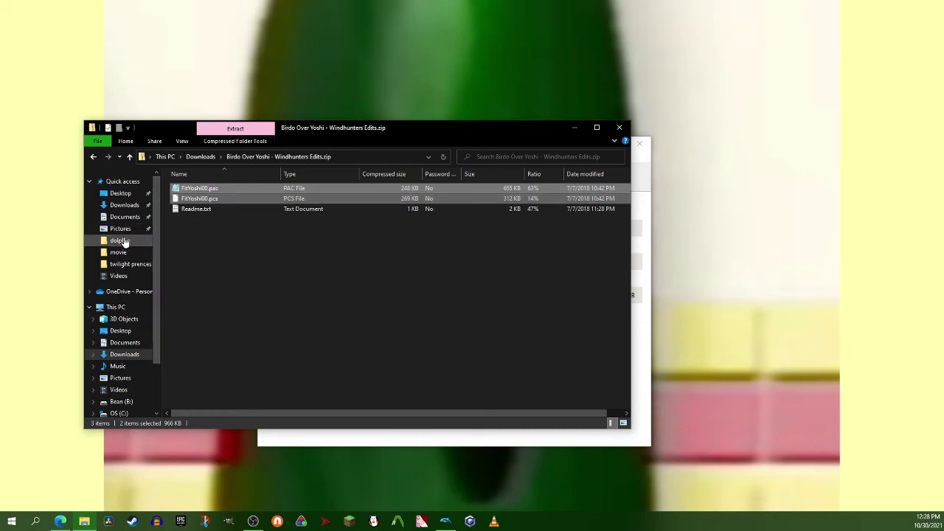
pyautogui.click(119, 240)
pyautogui.doubleClick(212, 199)
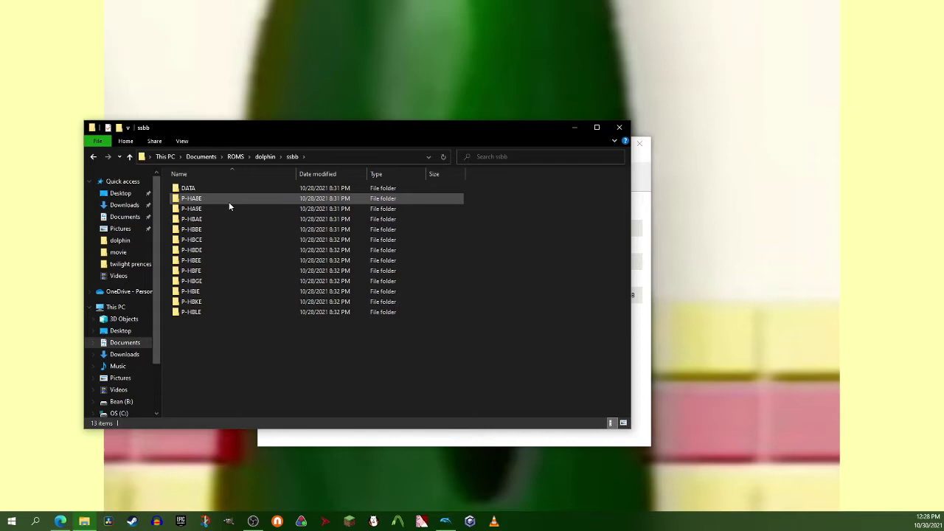
# Step: Show Super Smash Bros. Brawl's disc file tree in Dolphin's Properties Filesystem tab
pyautogui.click(639, 443)
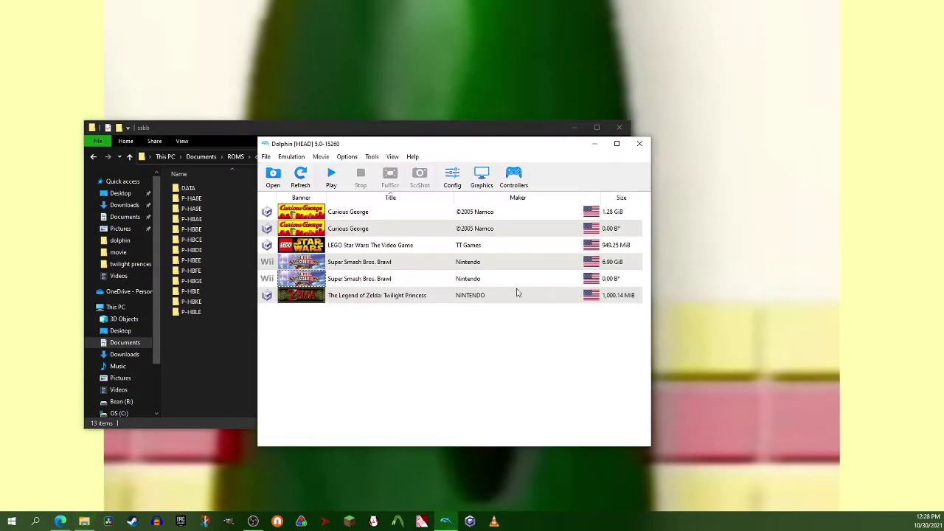
pyautogui.rightClick(352, 267)
pyautogui.click(365, 270)
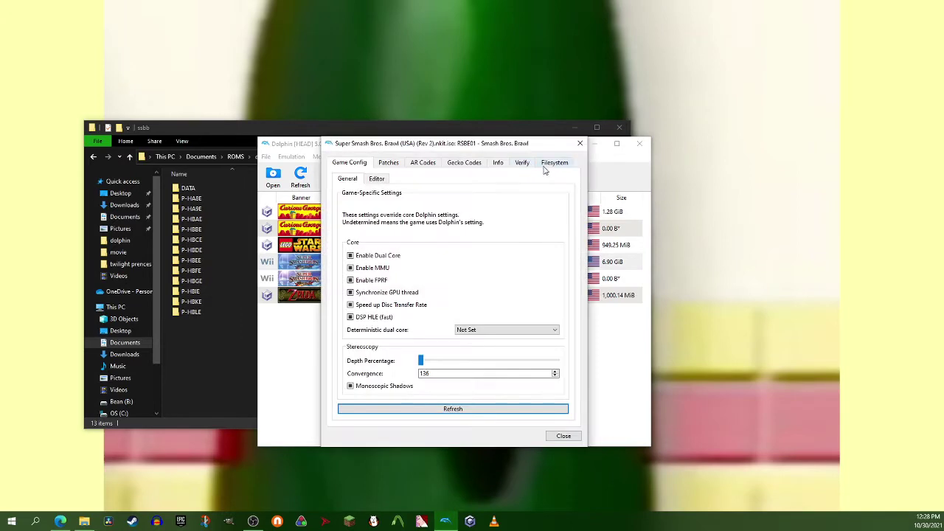
pyautogui.click(550, 163)
pyautogui.rightClick(358, 190)
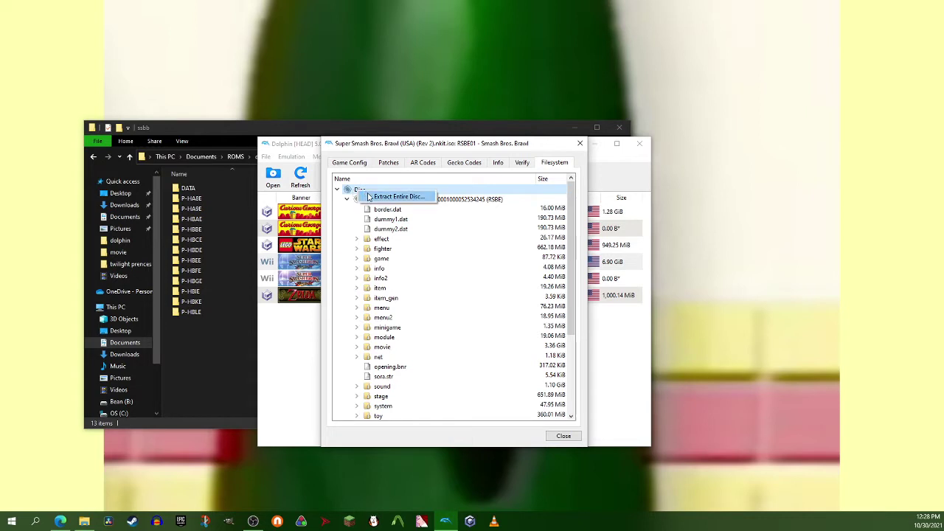
pyautogui.click(179, 349)
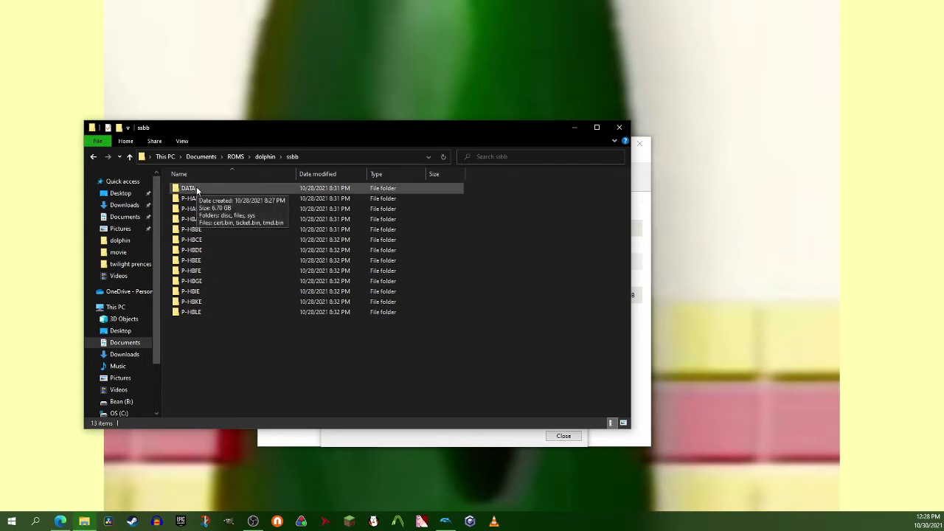
# Step: Open DATA > files > fighter and scroll down to the yoshi folder
pyautogui.doubleClick(197, 190)
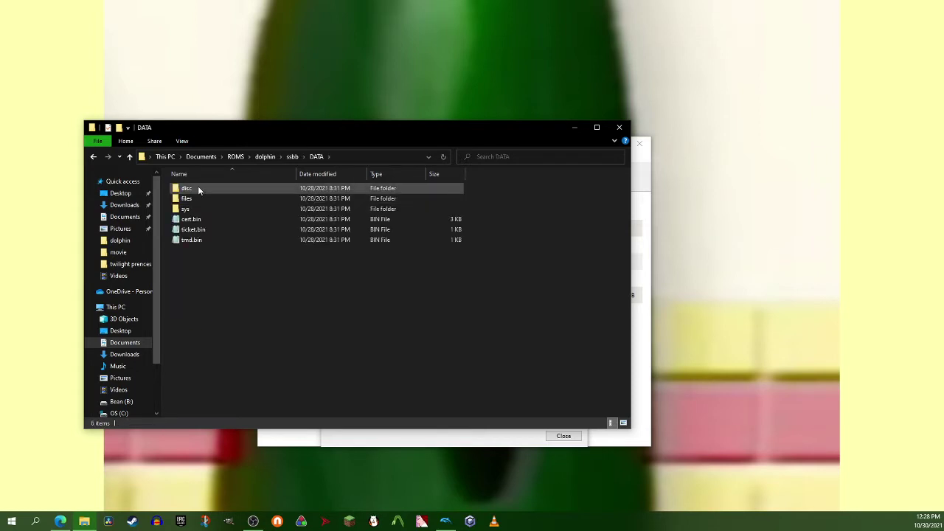
pyautogui.doubleClick(197, 200)
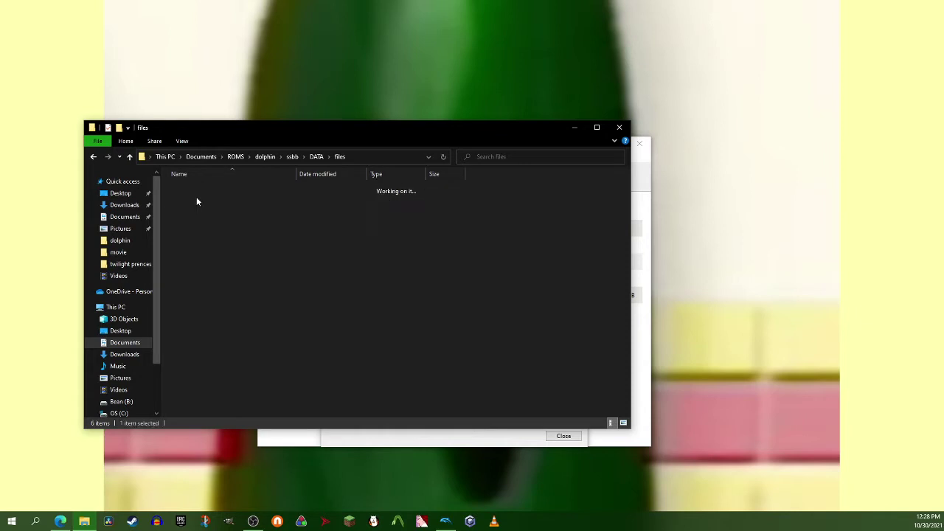
pyautogui.doubleClick(206, 199)
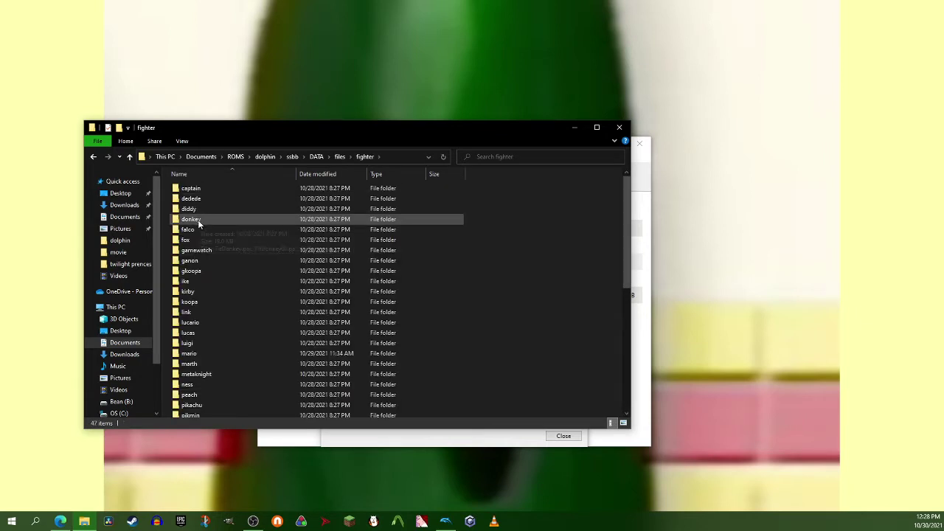
pyautogui.scroll(-2, 199, 297)
pyautogui.scroll(-1, 199, 297)
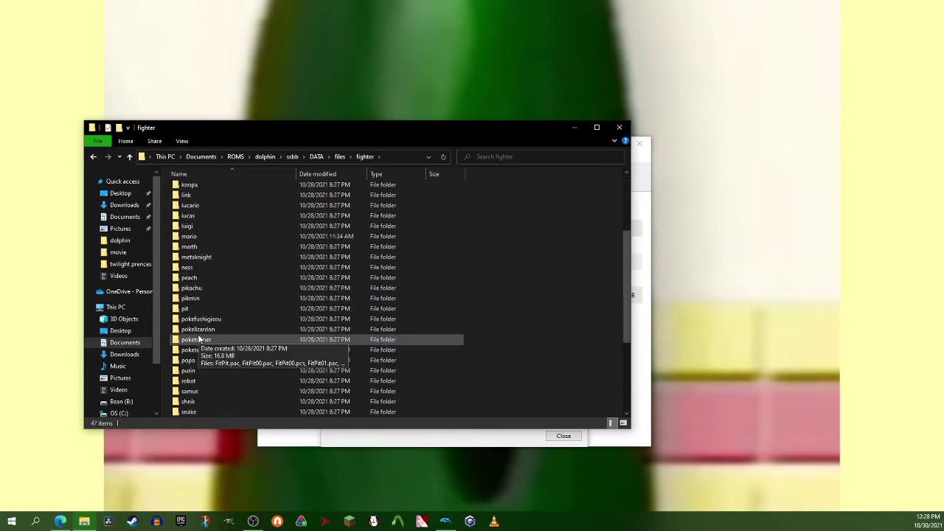
pyautogui.scroll(-1, 198, 339)
pyautogui.scroll(-1, 204, 371)
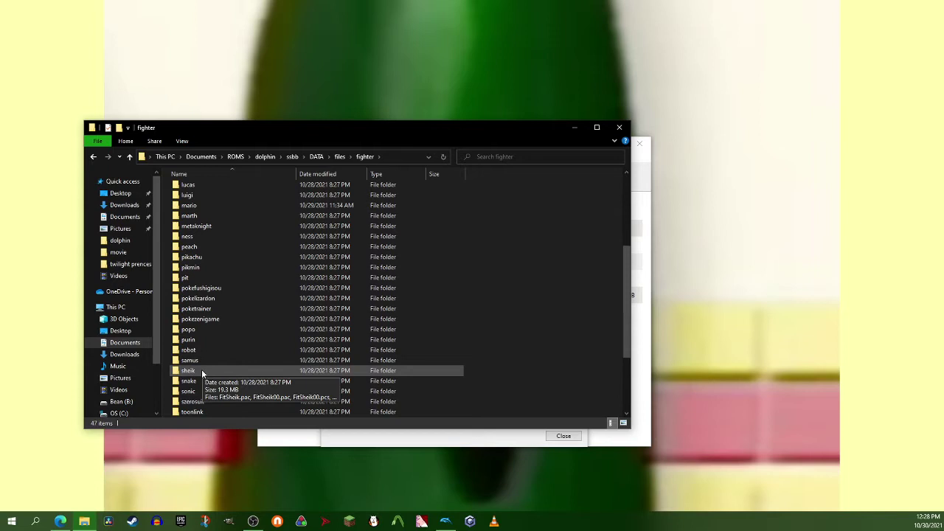
pyautogui.scroll(-1, 202, 374)
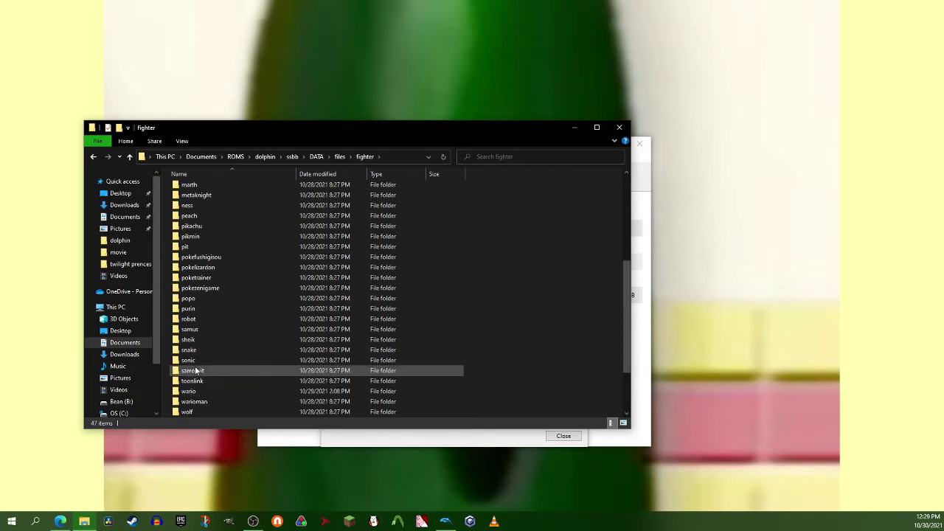
pyautogui.scroll(-3, 196, 372)
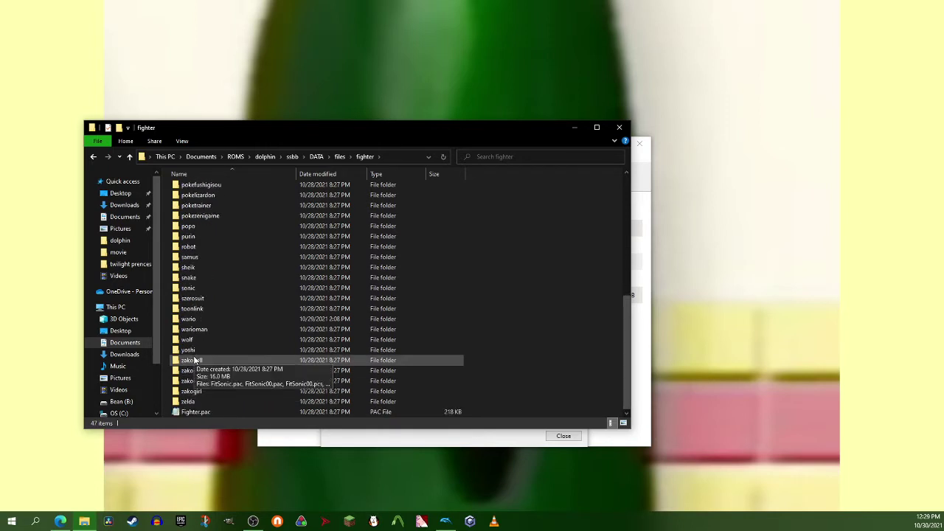
# Step: Paste Birdo's FitYoshi00.pac and .pcs into the yoshi folder, replacing the originals
pyautogui.doubleClick(188, 351)
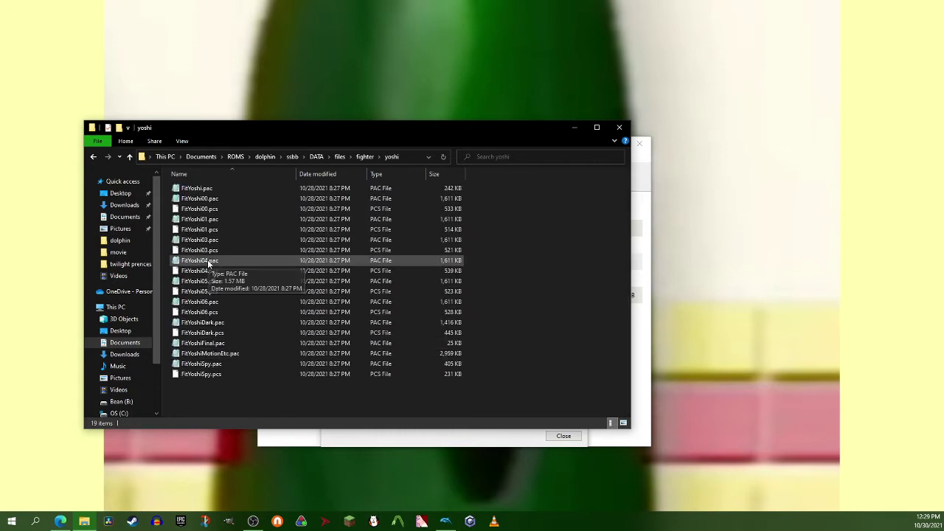
pyautogui.hotkey('ctrl', 'v')
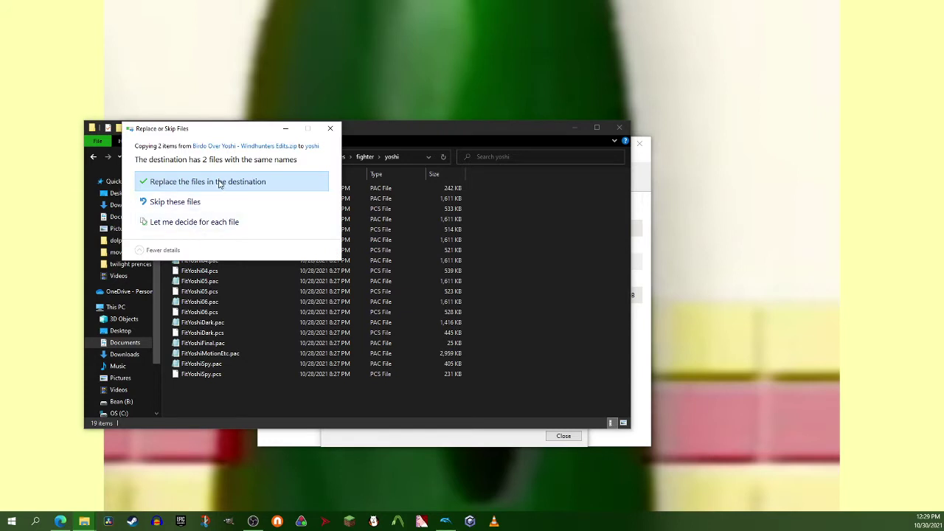
pyautogui.click(217, 184)
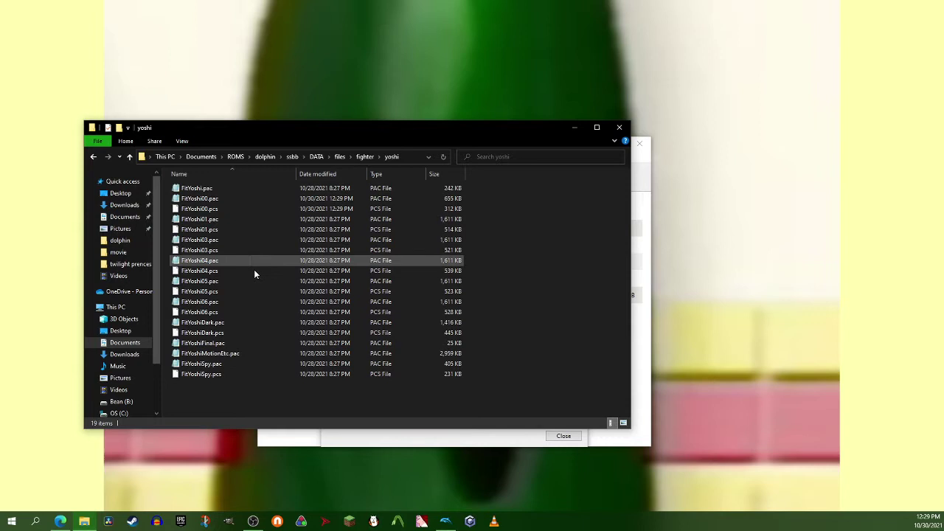
# Step: Close Brawl's properties, start the game and get past its title screen
pyautogui.click(317, 441)
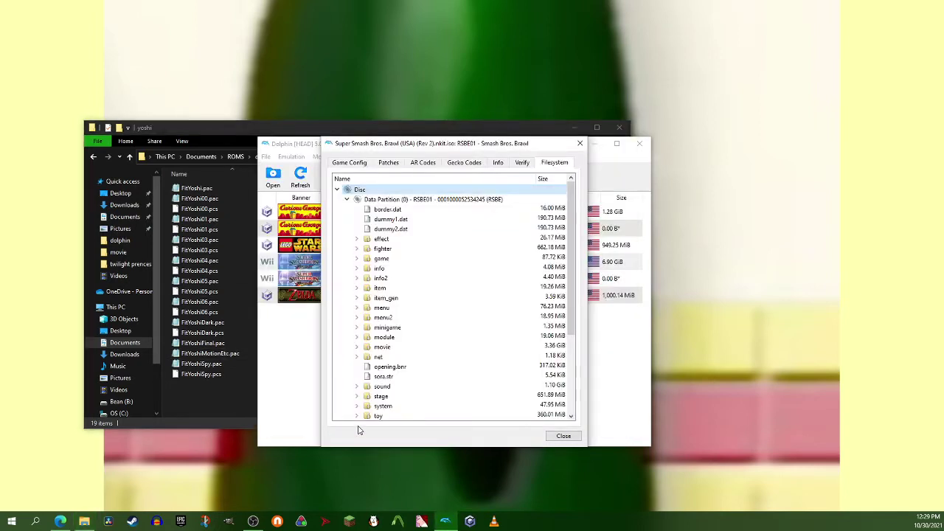
pyautogui.click(550, 439)
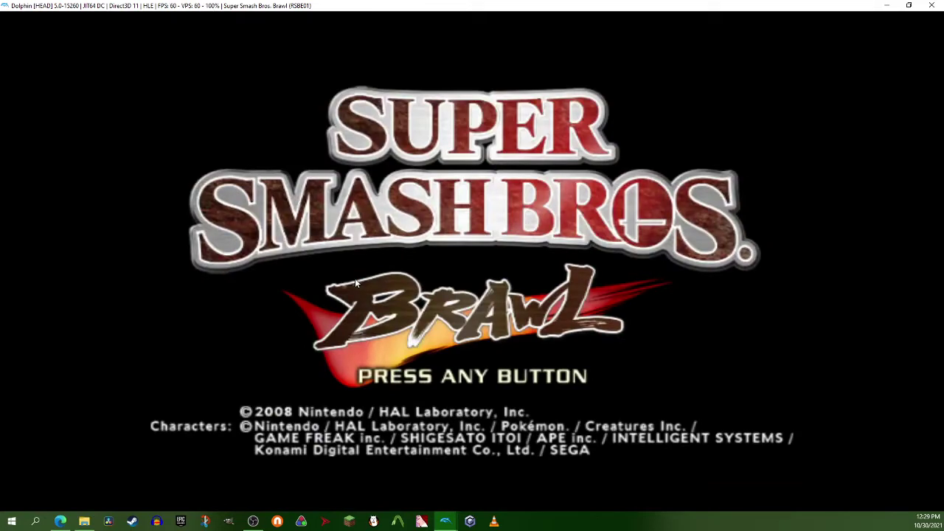
pyautogui.press('Return')
pyautogui.press('Return')
pyautogui.press('Return')
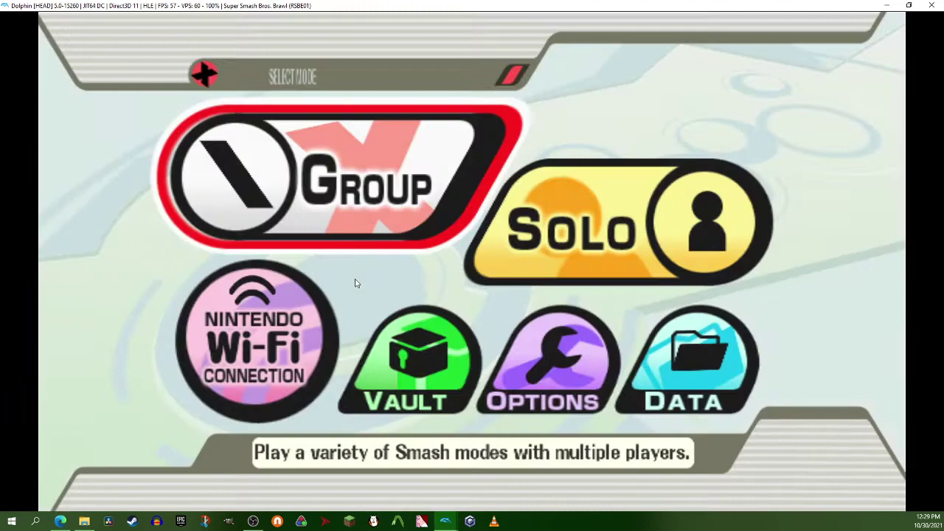
# Step: Set up Solo > Training with Yoshi for player 1 and a CPU Mario
pyautogui.press('Right')
pyautogui.press('Return')
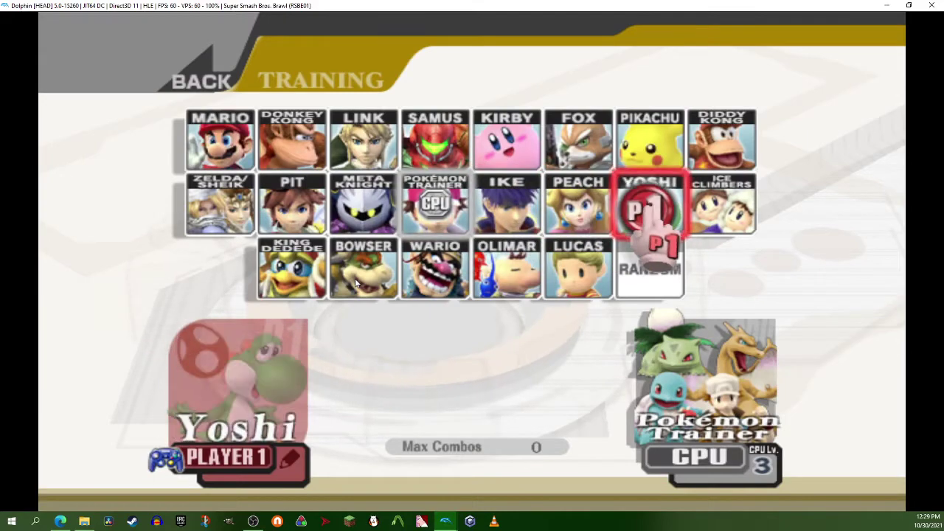
pyautogui.press('Return')
pyautogui.press('Left')
pyautogui.press('Return')
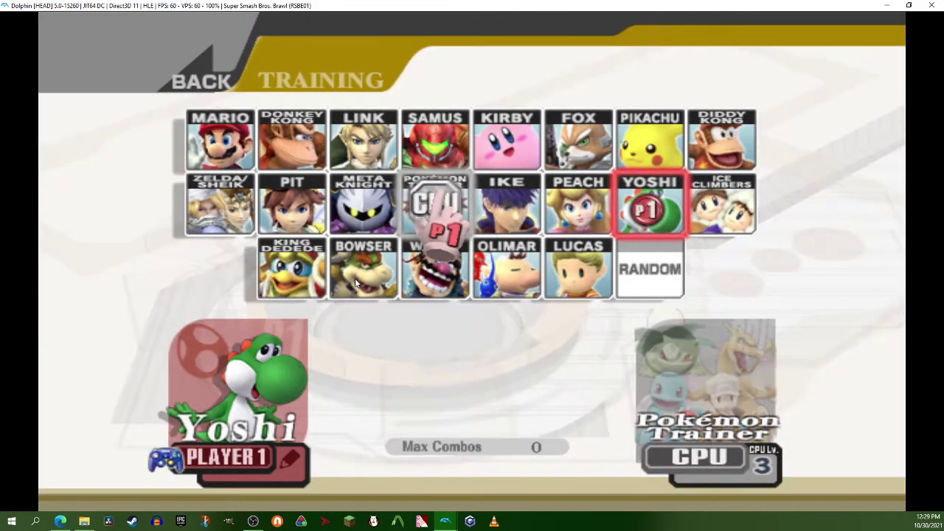
pyautogui.press('Left')
pyautogui.press('Up')
pyautogui.press('Return')
pyautogui.press('Return')
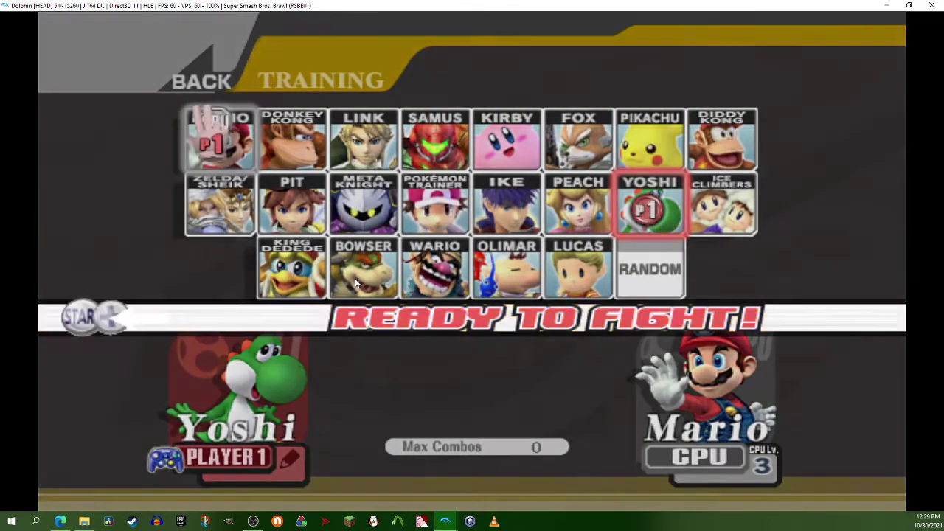
pyautogui.press('Return')
pyautogui.press('Return')
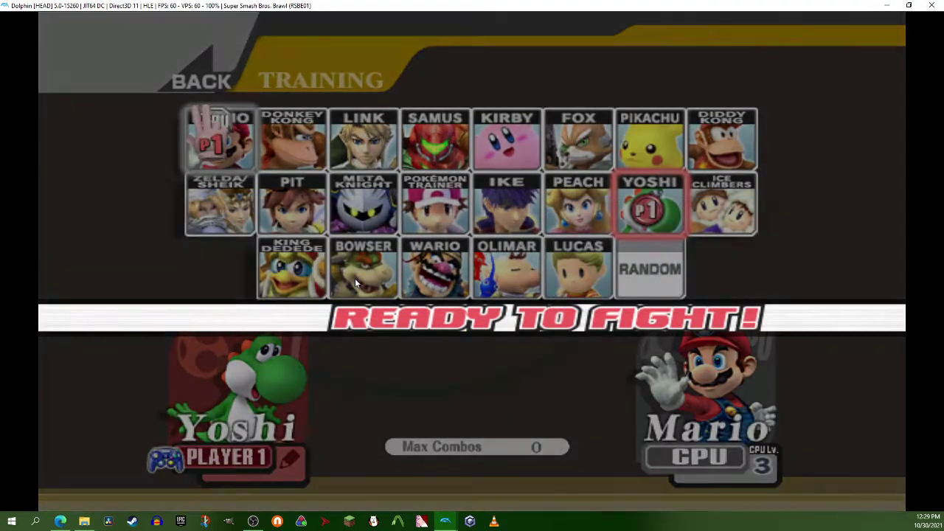
# Step: Choose Final Destination as the training stage
pyautogui.press('Right')
pyautogui.press('Up')
pyautogui.press('Right')
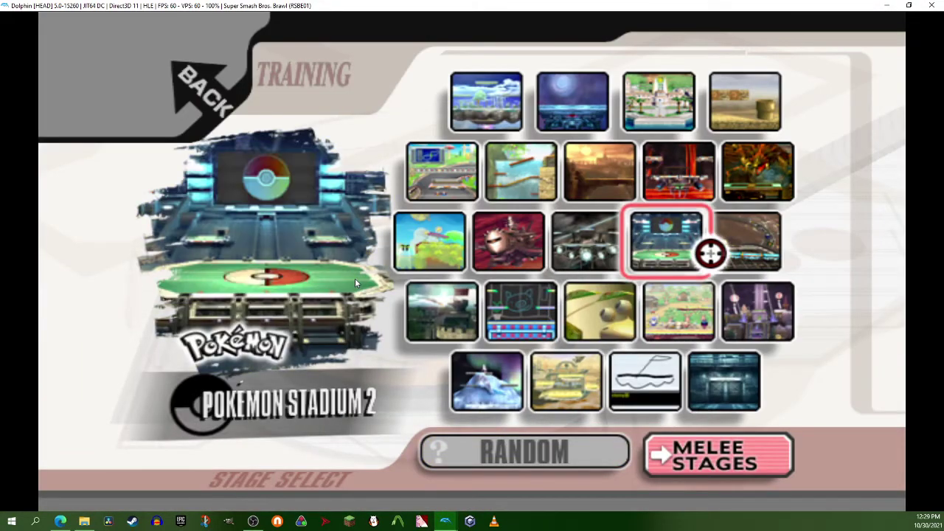
pyautogui.press('Up')
pyautogui.press('Up')
pyautogui.press('Left')
pyautogui.press('Return')
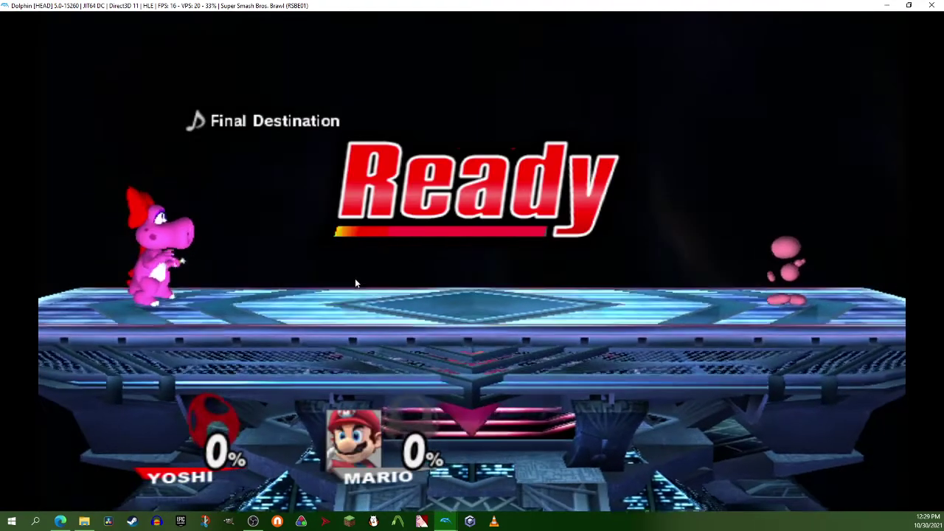
# Step: Fight CPU Mario as Birdo, dashing, crouching and attacking to raise his damage
pyautogui.press('Right')
pyautogui.press('Down')
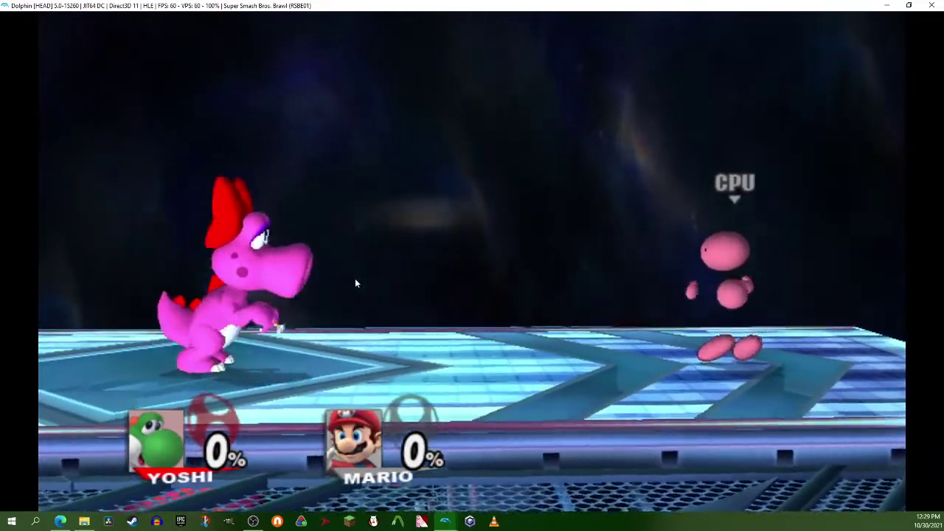
pyautogui.press('Right')
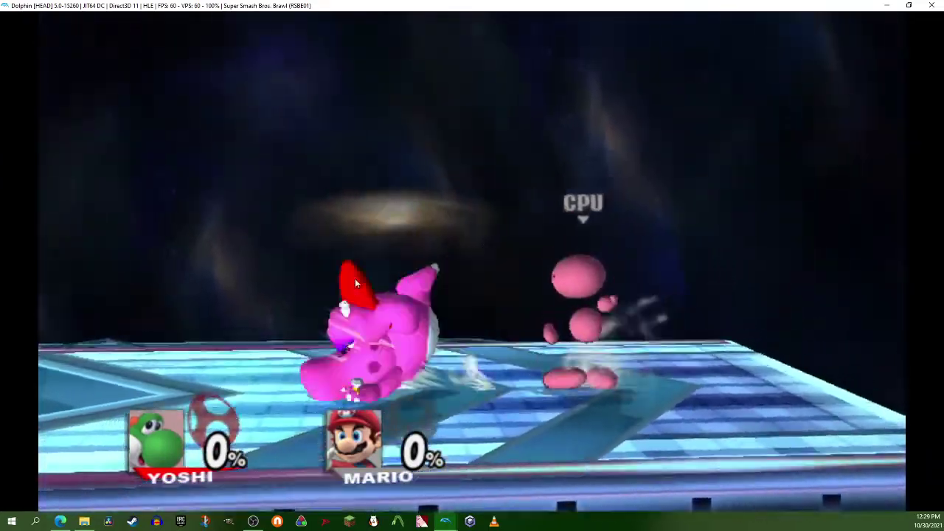
pyautogui.press('Left')
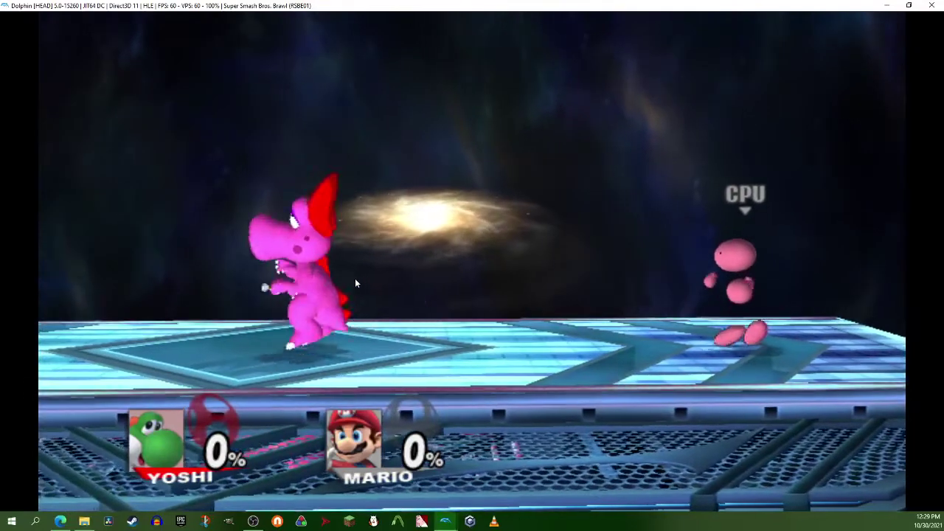
pyautogui.press('Right')
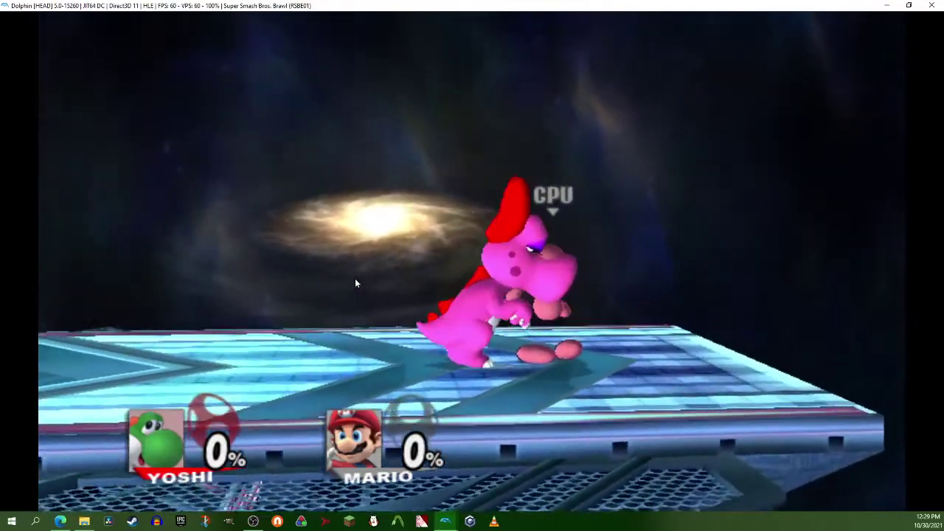
pyautogui.press('Down')
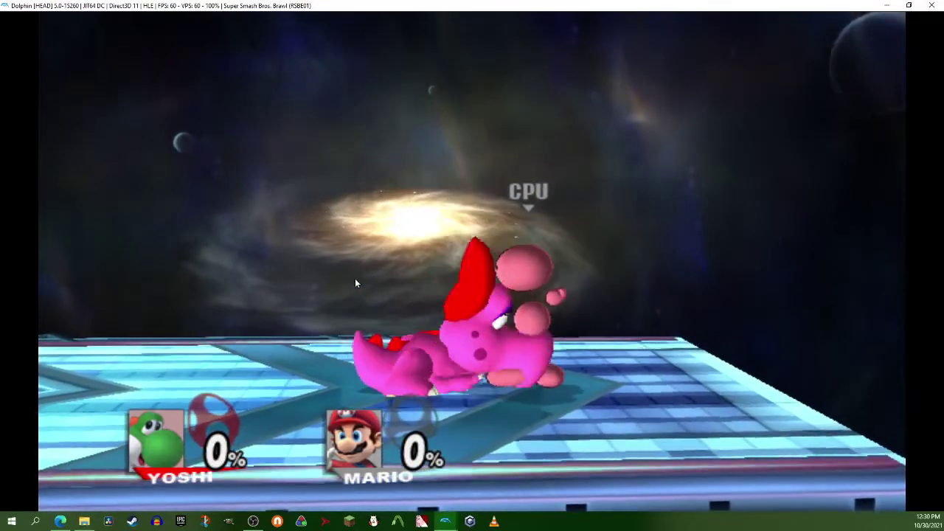
pyautogui.press('x')
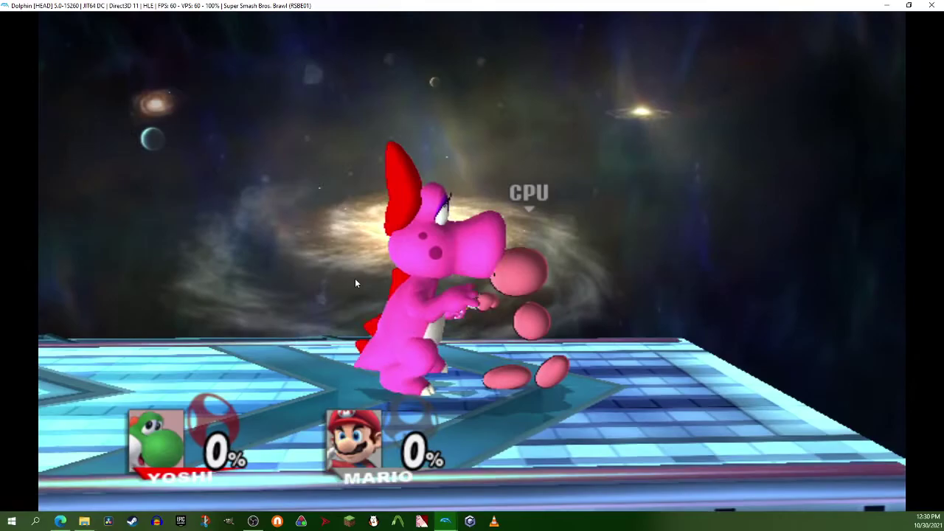
pyautogui.press('x')
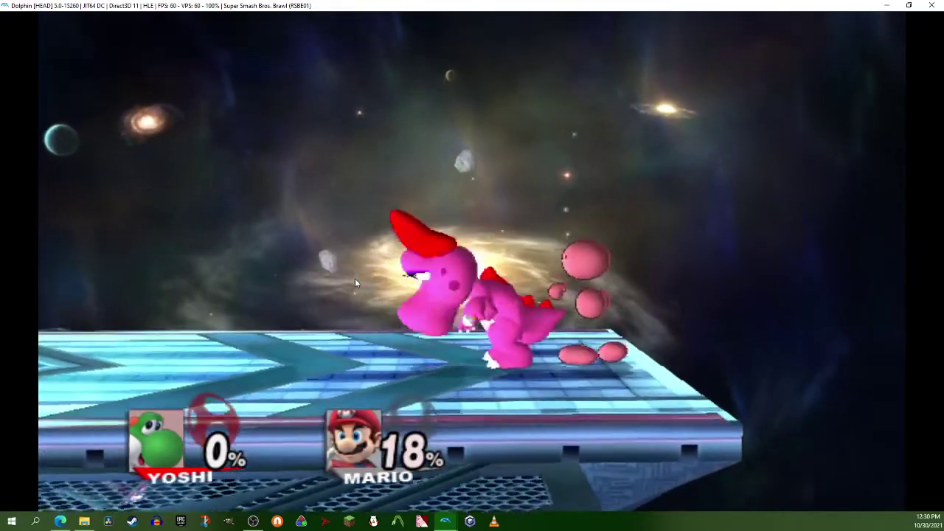
pyautogui.press('Left')
pyautogui.press('Right')
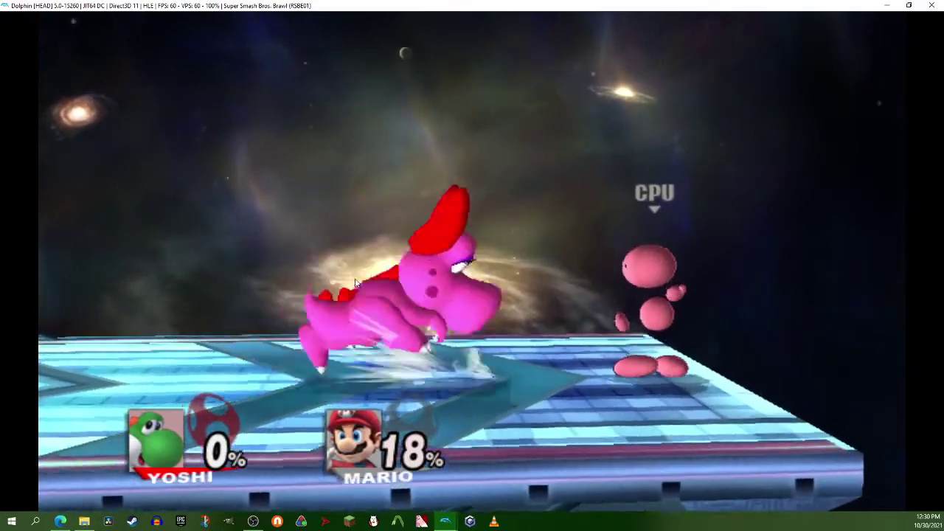
pyautogui.press('Right')
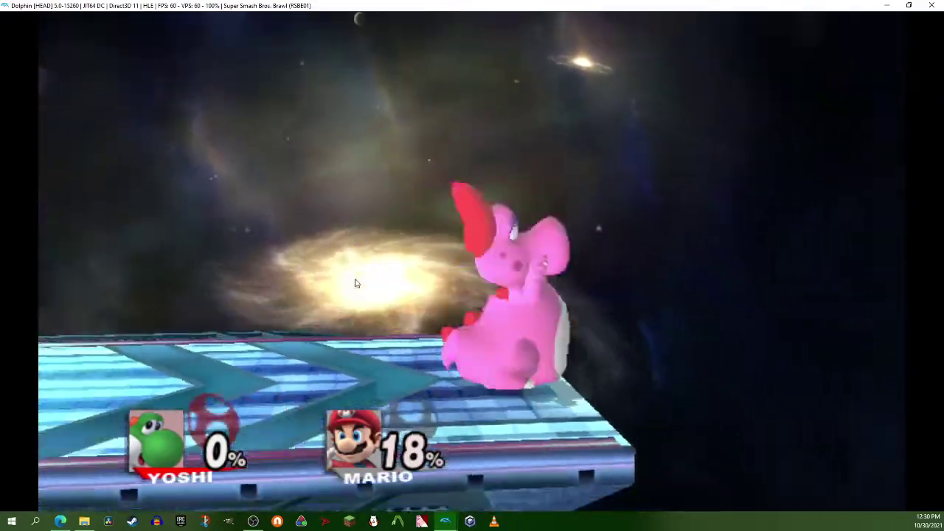
# Step: Egg-trap and hit Mario until he is knocked out, then pause with the Wii HOME Menu
pyautogui.press('x')
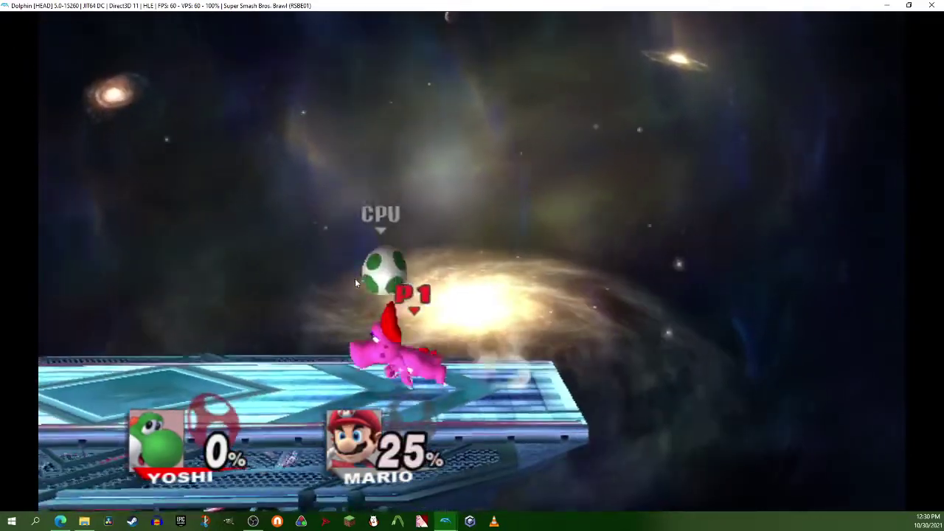
pyautogui.press('Left')
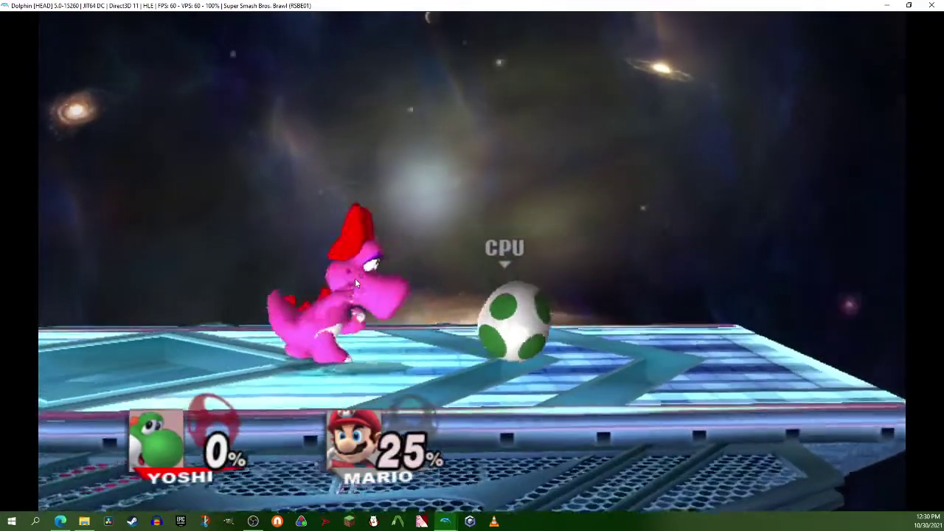
pyautogui.press('x')
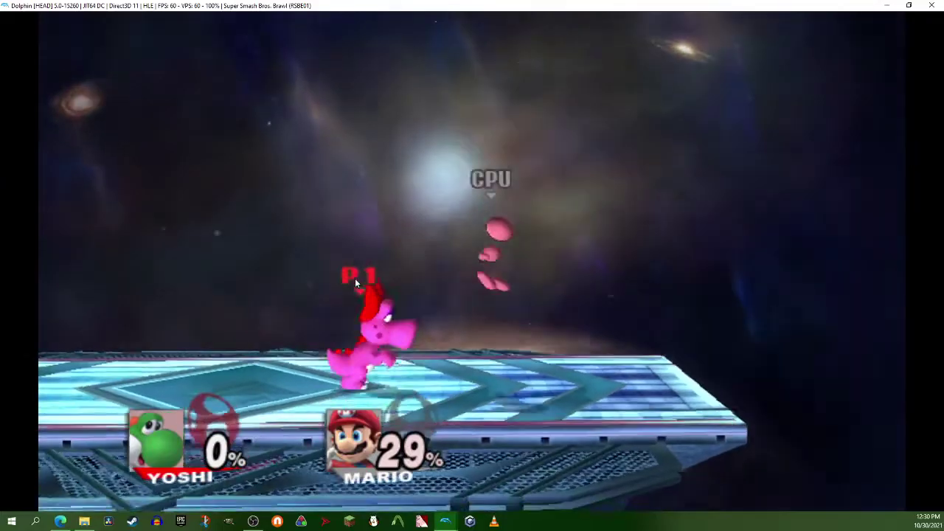
pyautogui.press('x')
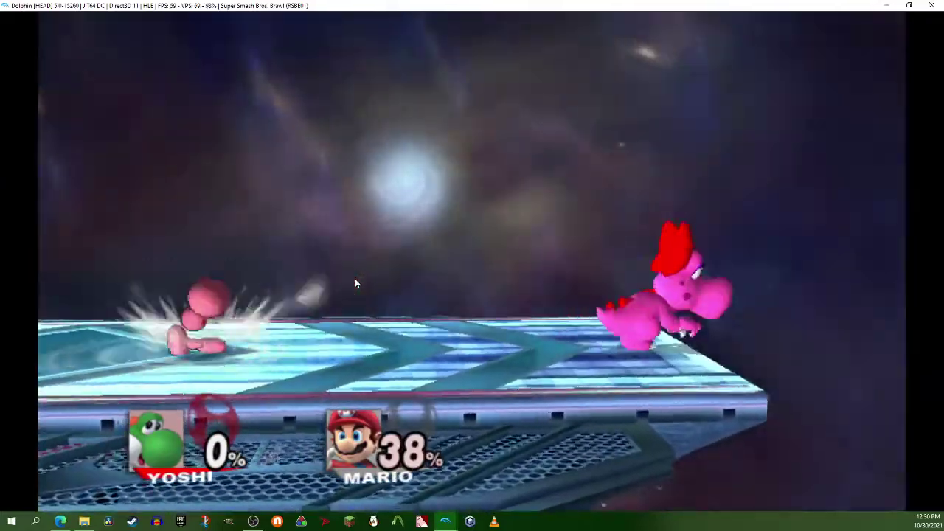
pyautogui.press('x')
pyautogui.press('x')
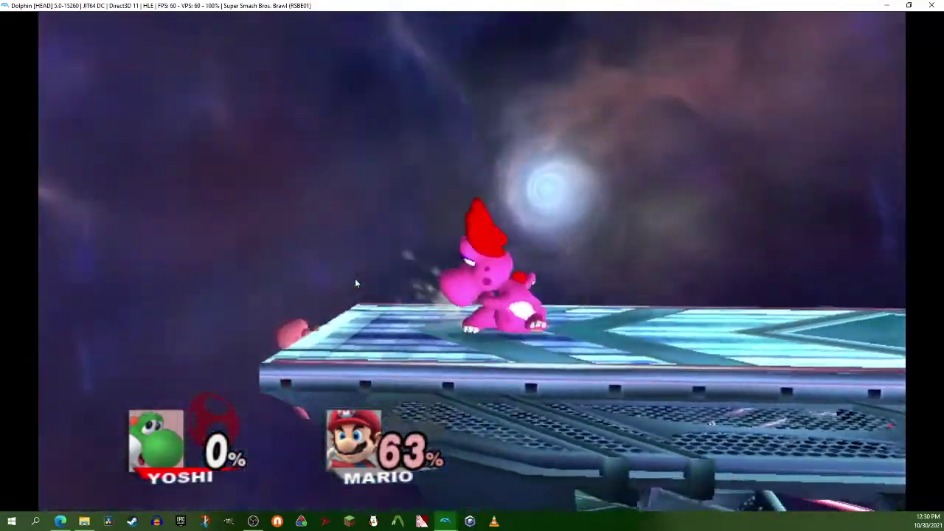
pyautogui.press('Left')
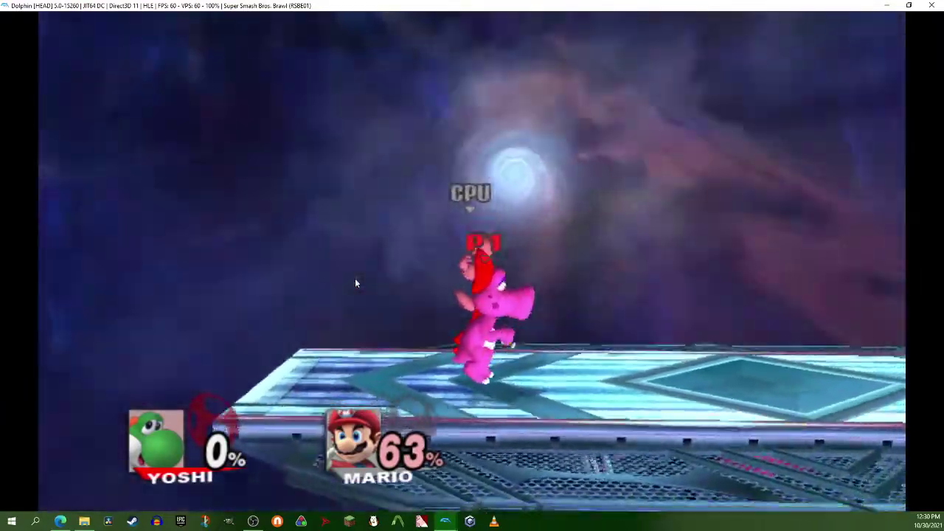
pyautogui.press('z')
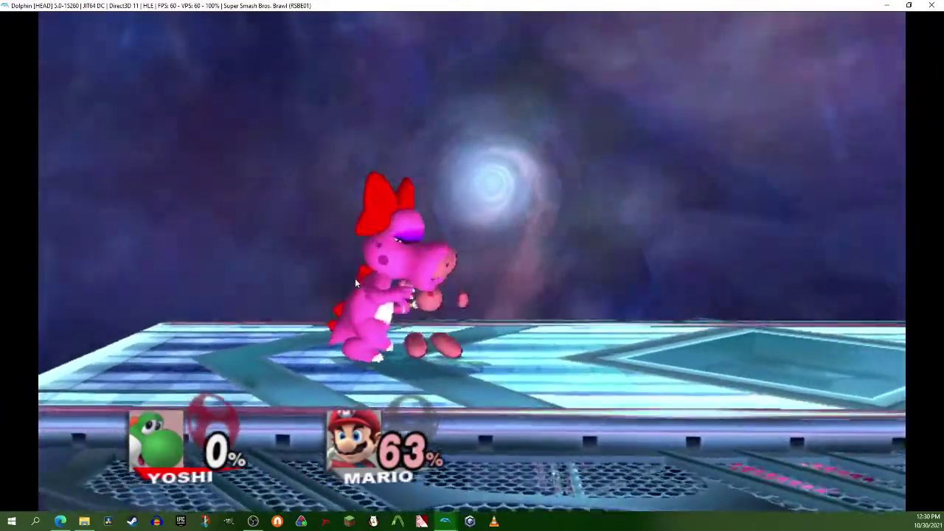
pyautogui.press('x')
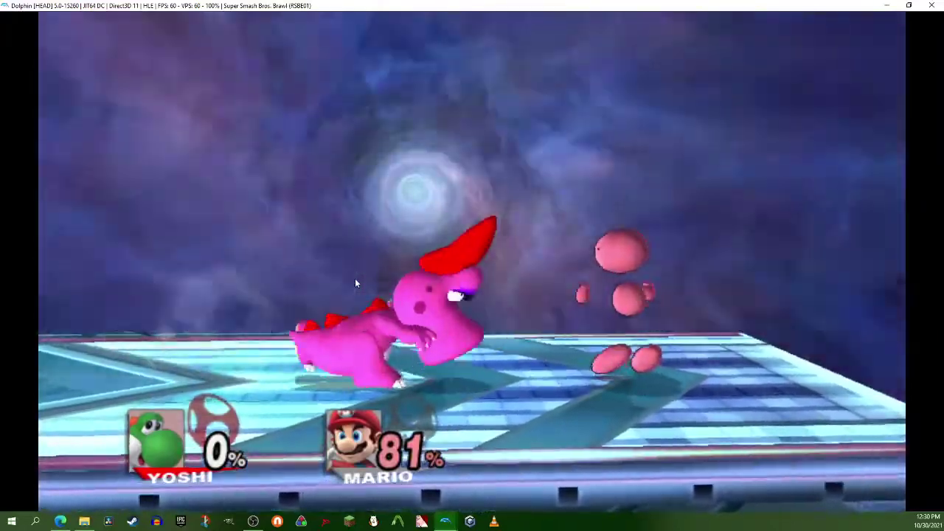
pyautogui.press('Right')
pyautogui.press('x')
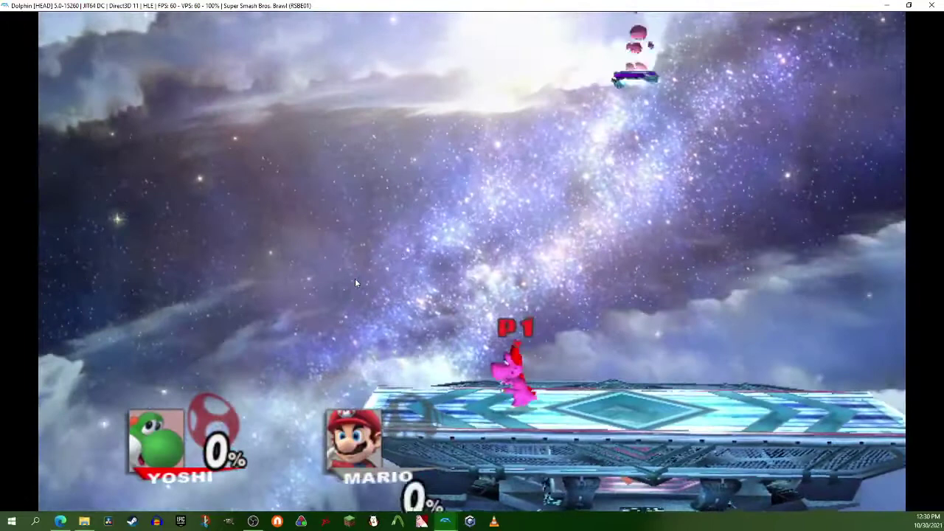
pyautogui.press('Return')
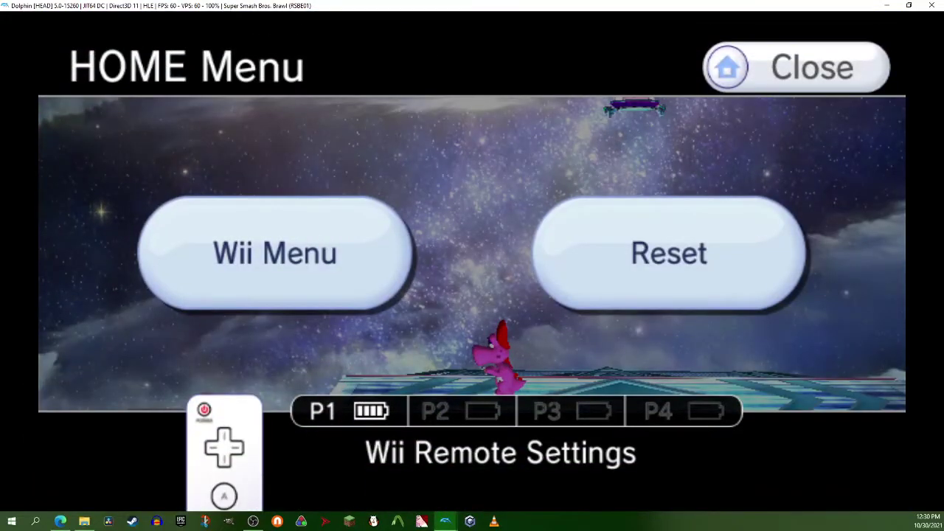